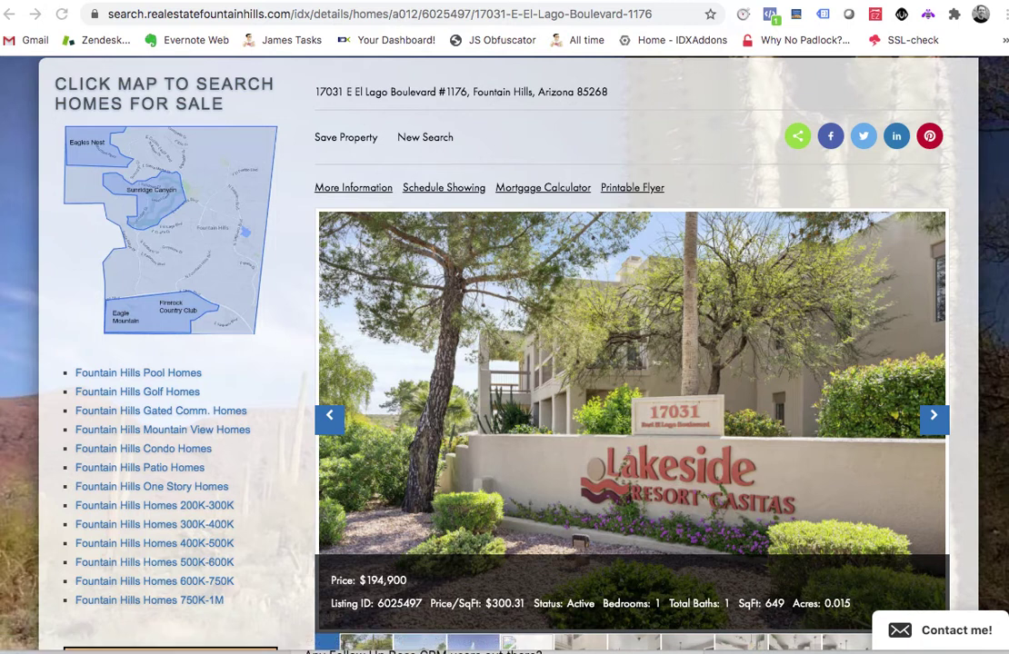
key("ctrl+Tab")
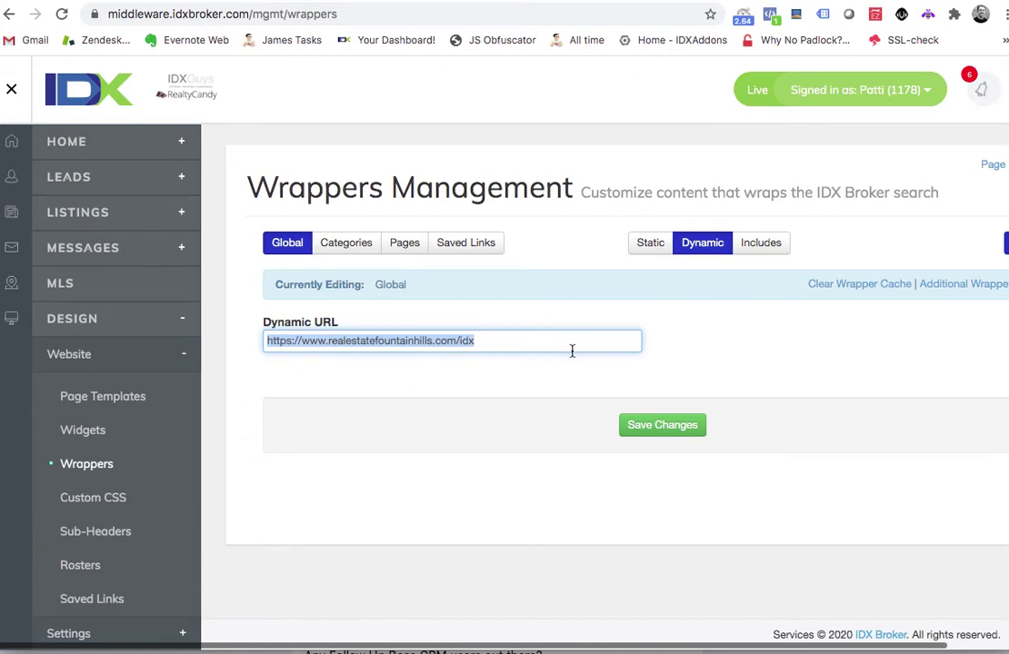
left_click(356, 247)
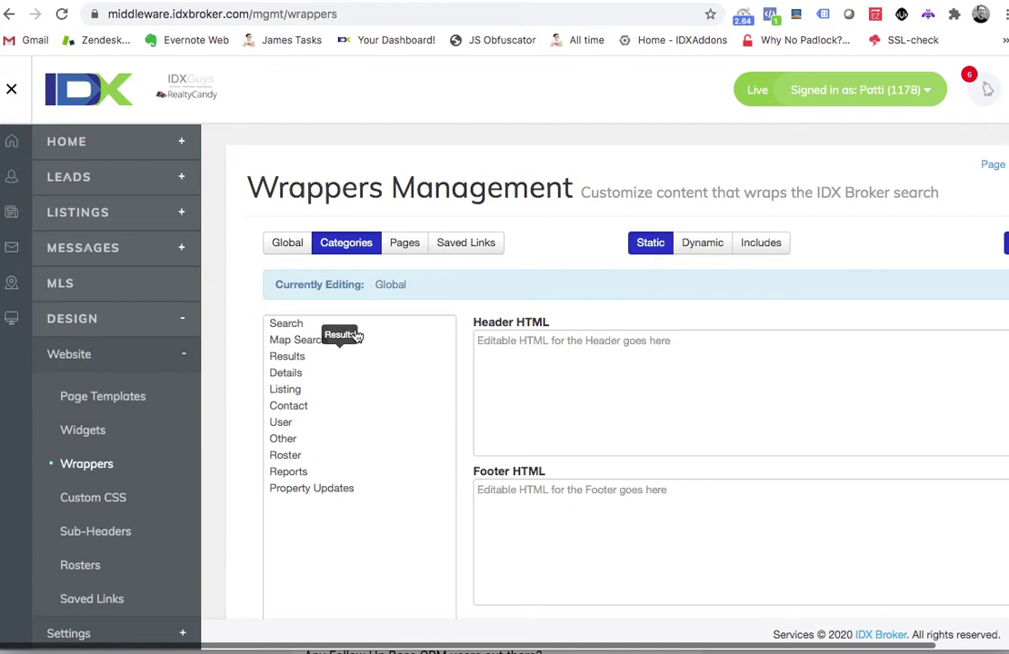
left_click(408, 249)
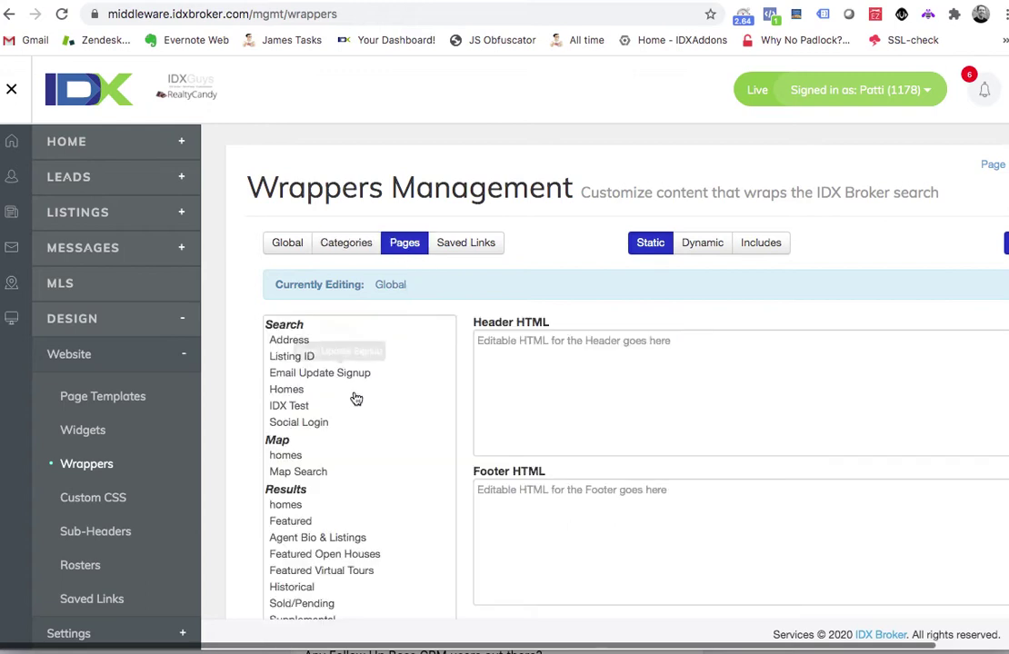
scroll(352, 400, "down", 5)
scroll(352, 429, "down", 1)
left_click(320, 387)
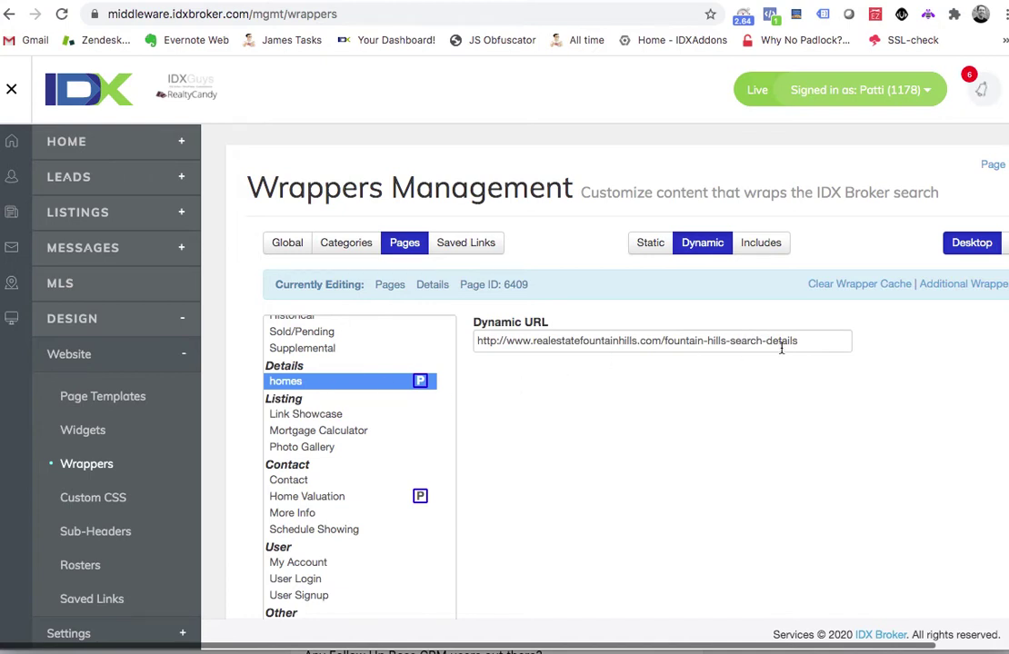
left_click(307, 499)
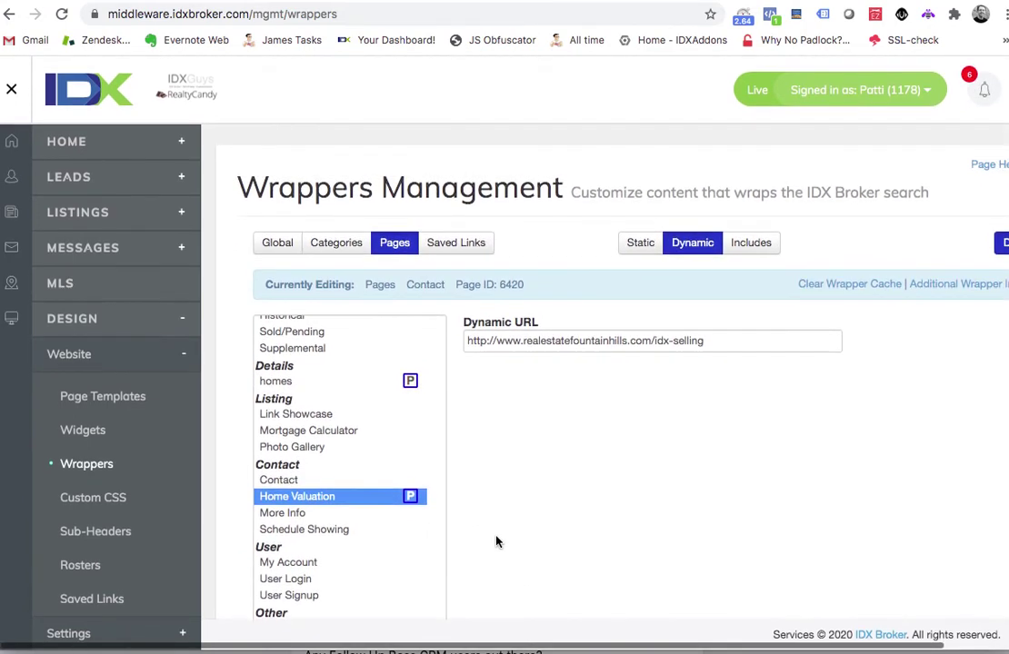
left_click(281, 245)
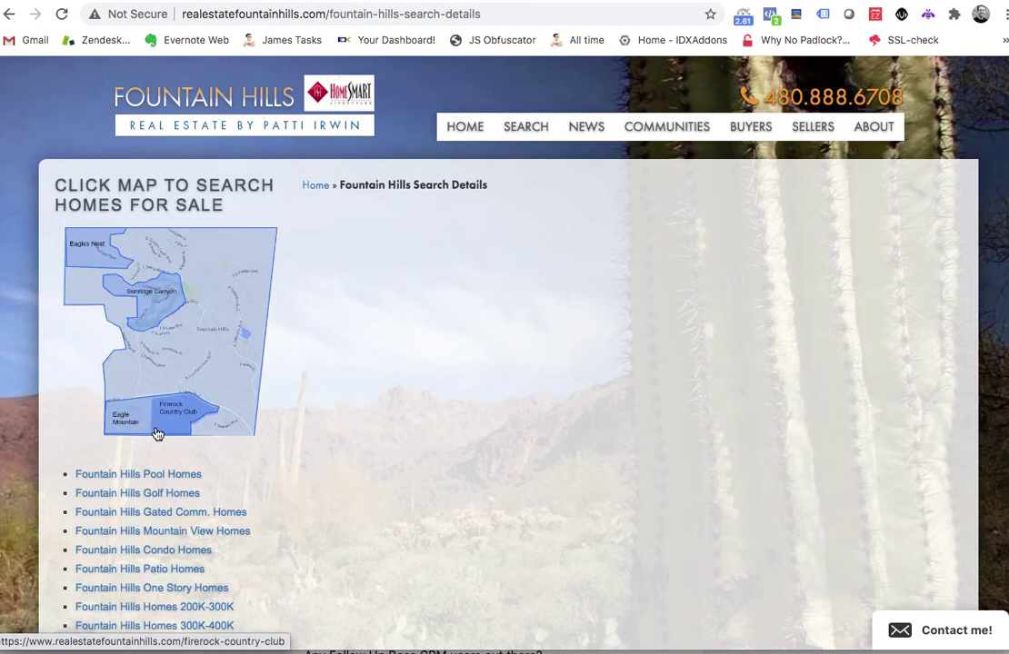
Scroll through the empty fountain-hills-search-details wrapper page.
scroll(167, 465, "down", 2)
scroll(168, 465, "down", 4)
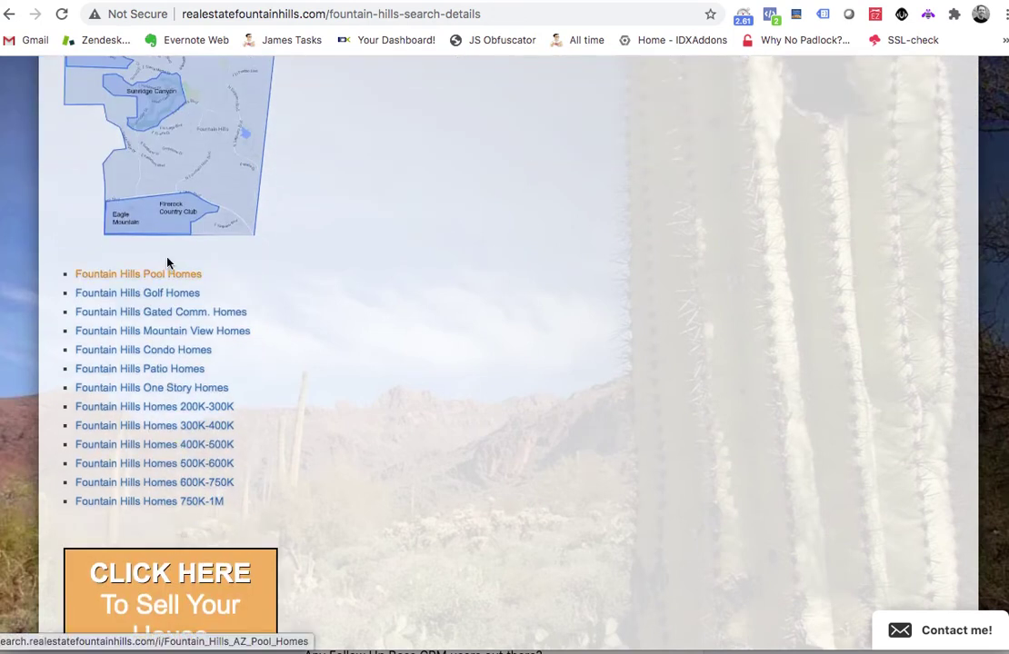
scroll(164, 491, "down", 7)
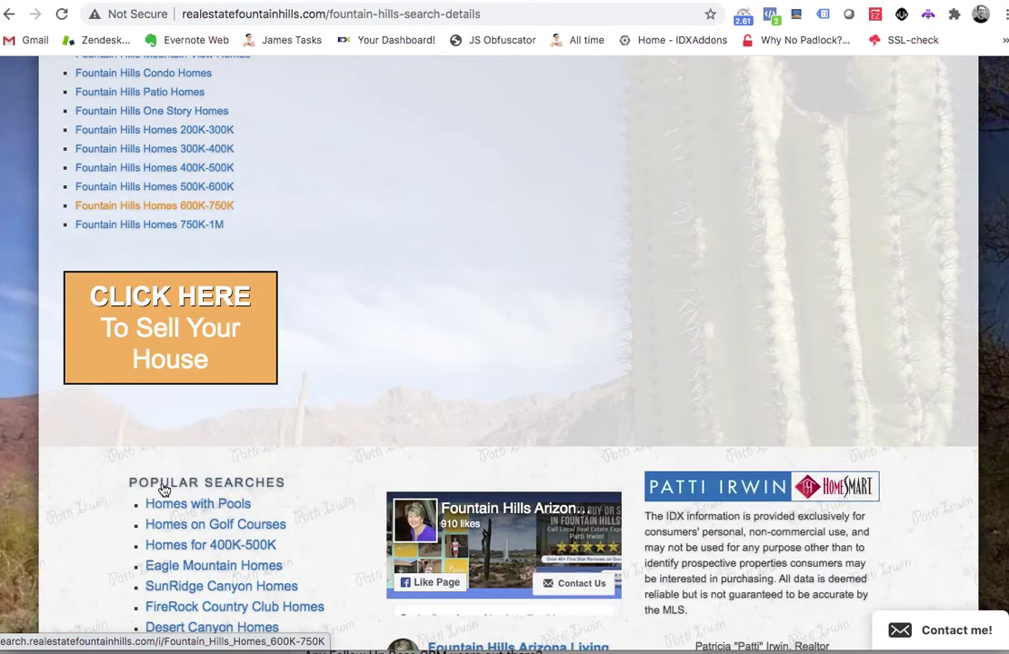
scroll(164, 490, "up", 10)
scroll(163, 476, "up", 2)
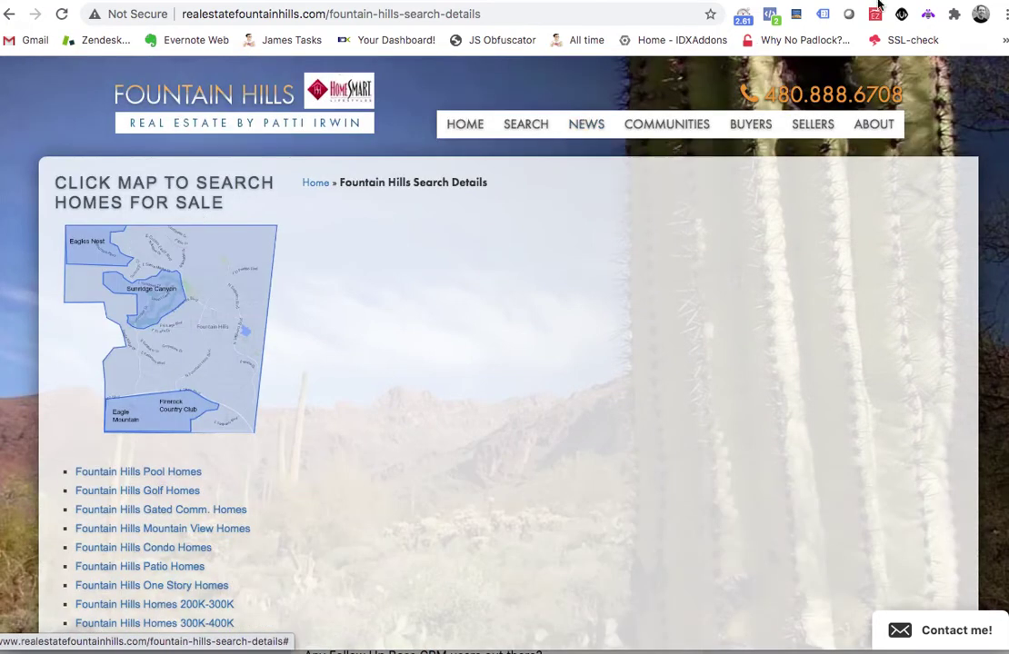
Go to realestatefountainhills.com/idx and scroll down the global wrapper page.
left_click(525, 126)
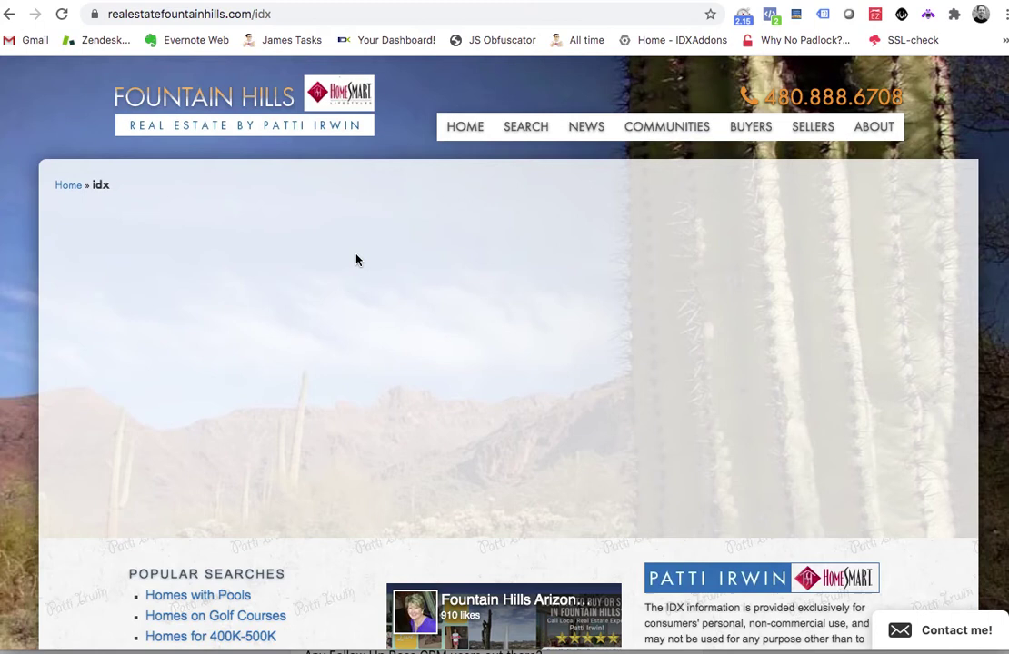
scroll(293, 316, "down", 1)
scroll(292, 315, "down", 2)
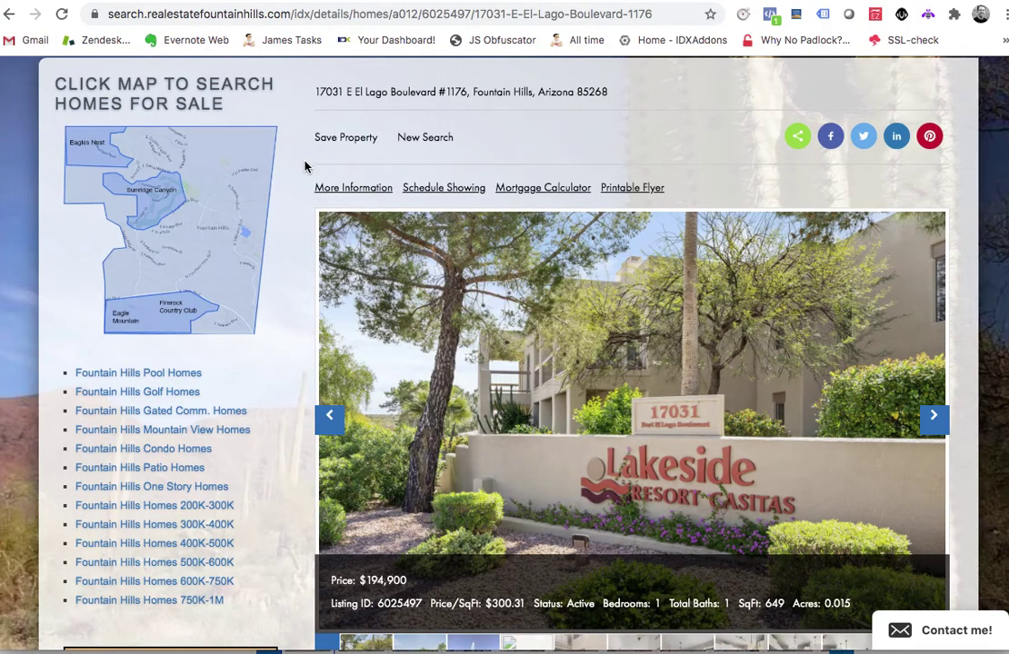
scroll(280, 239, "up", 1)
scroll(661, 212, "down", 5)
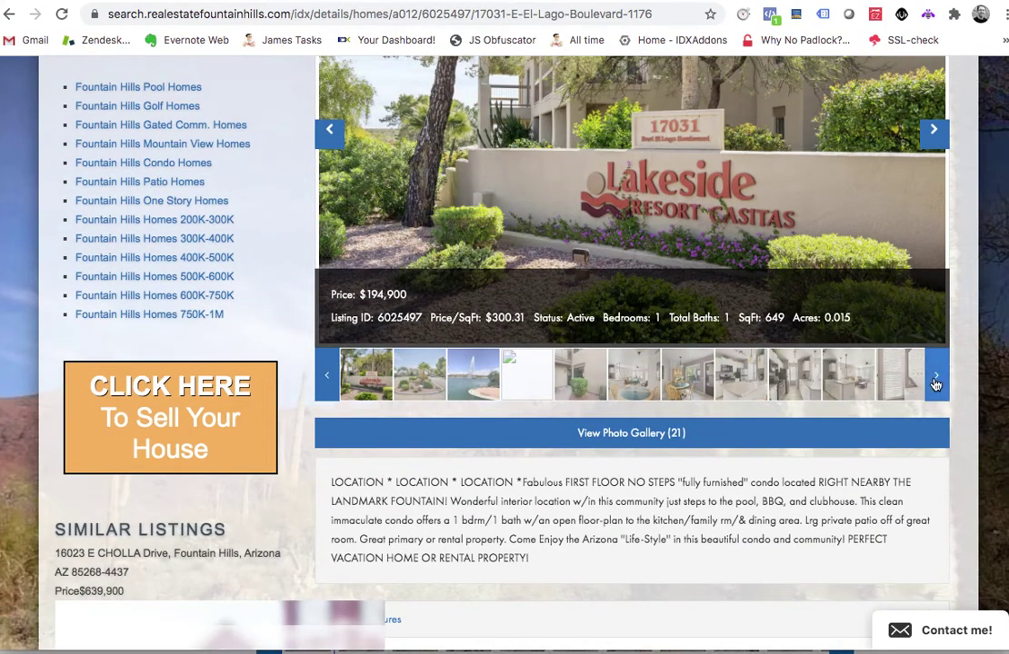
left_click(935, 384)
left_click(935, 384)
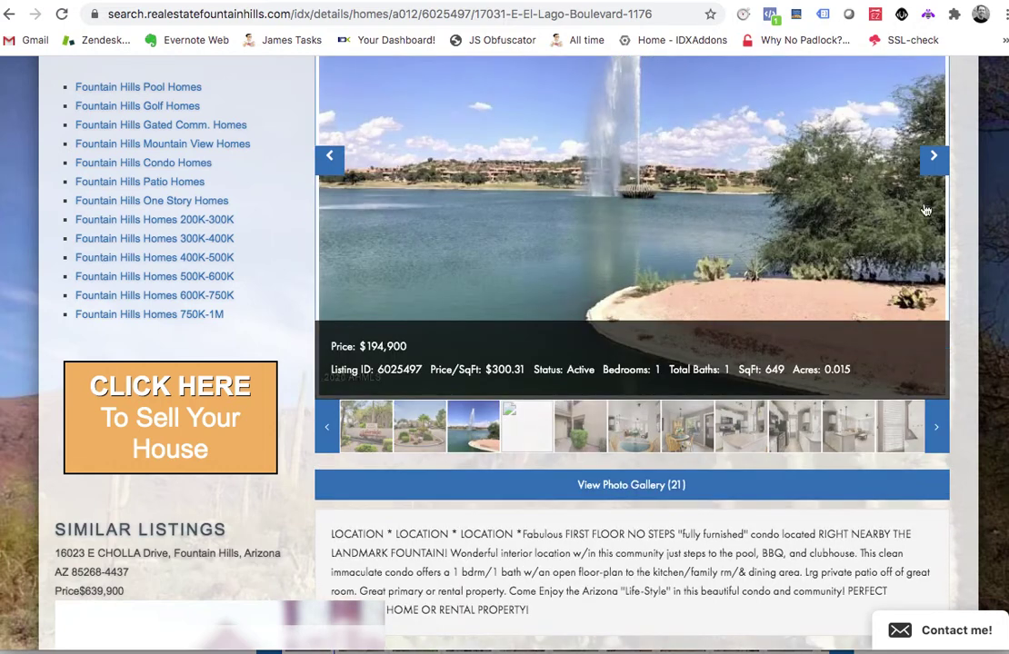
scroll(812, 449, "down", 4)
scroll(812, 449, "up", 2)
scroll(813, 449, "up", 7)
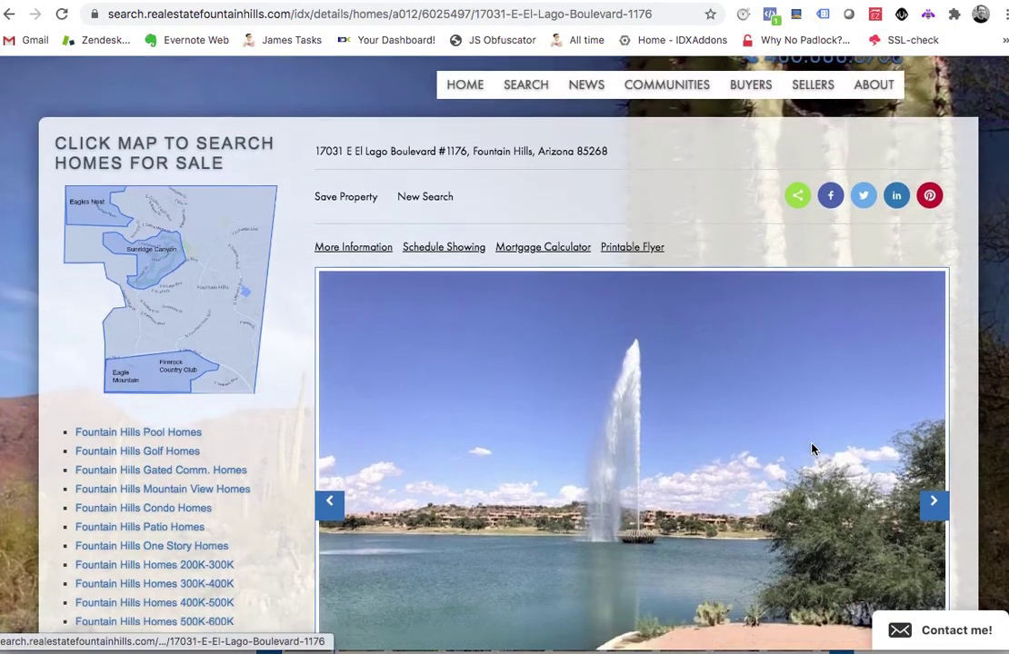
scroll(812, 449, "down", 1)
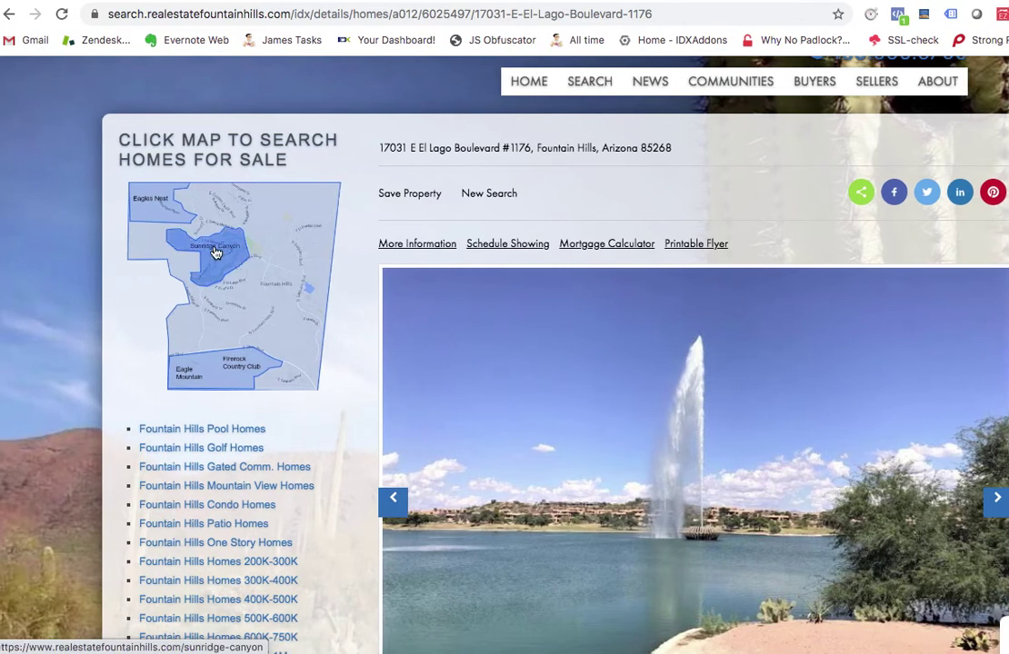
scroll(247, 387, "down", 7)
scroll(243, 387, "down", 13)
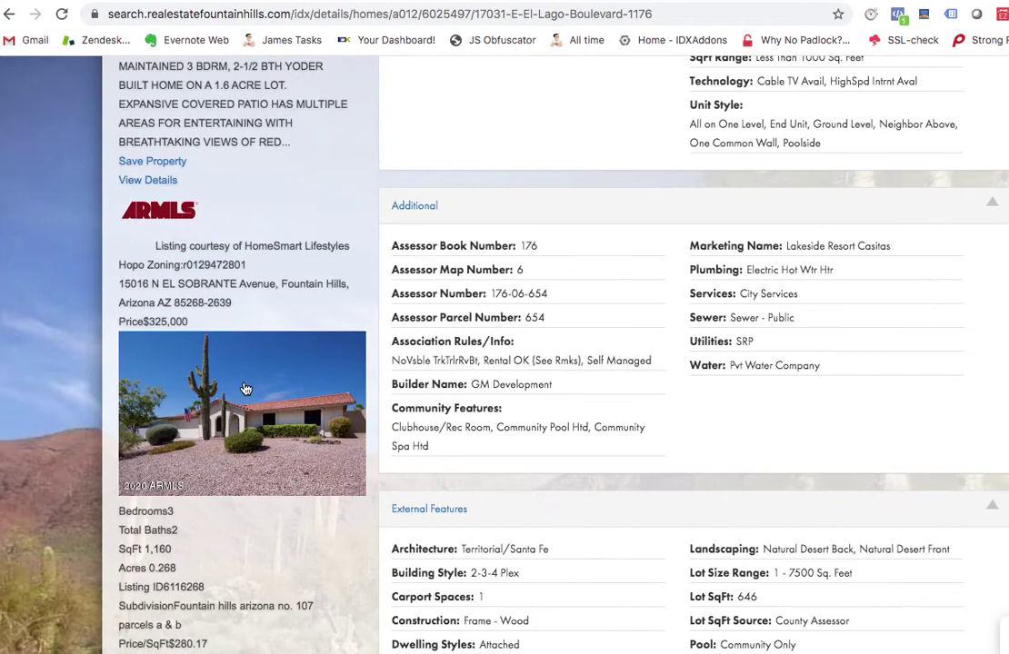
scroll(243, 387, "down", 12)
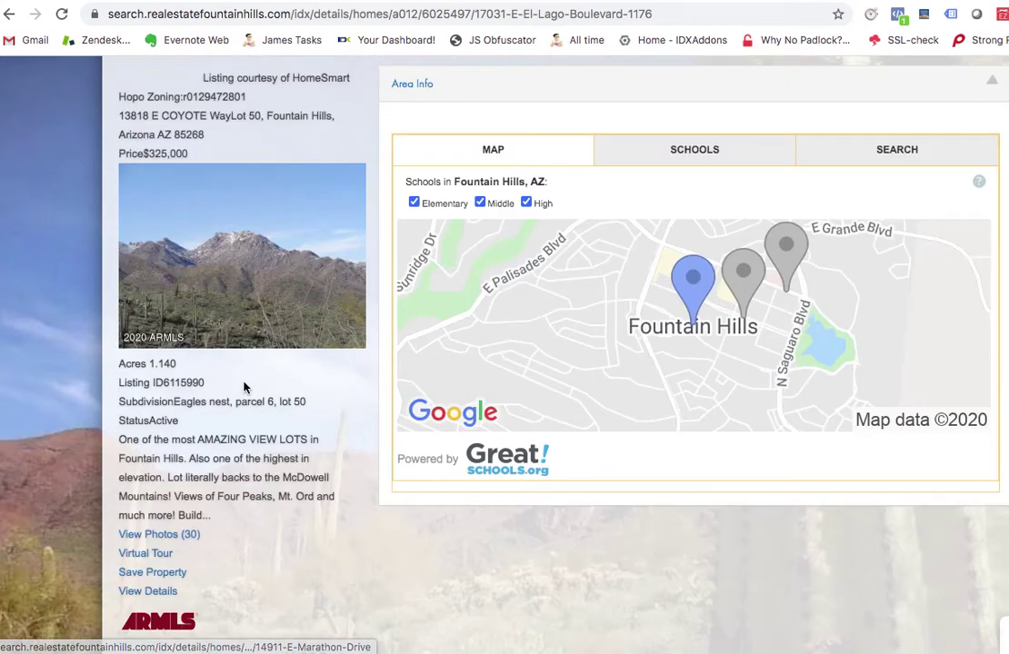
scroll(243, 387, "down", 7)
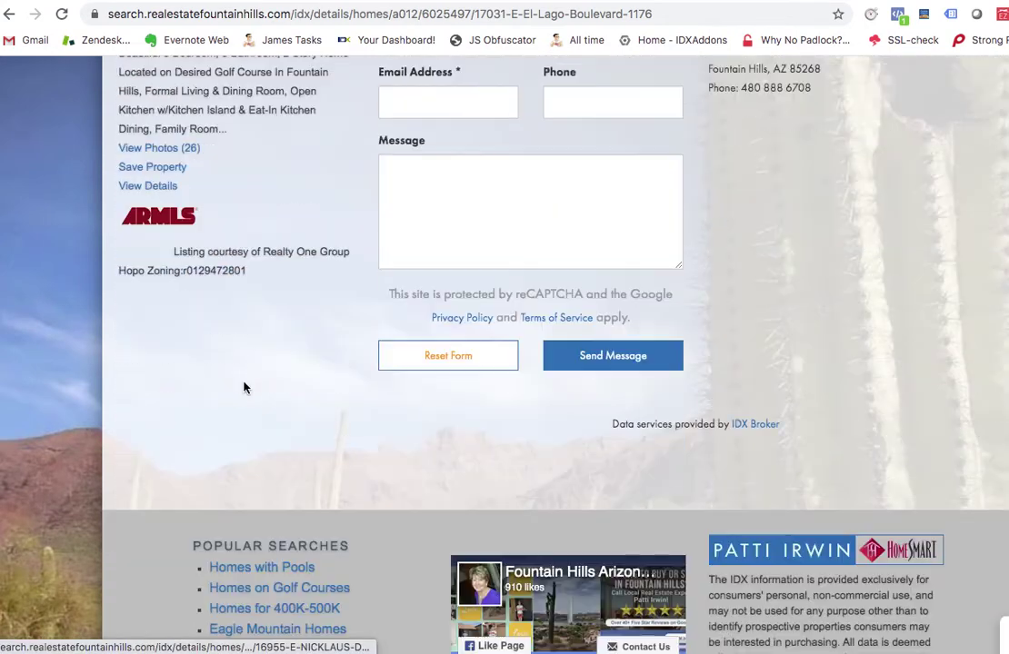
scroll(243, 387, "up", 20)
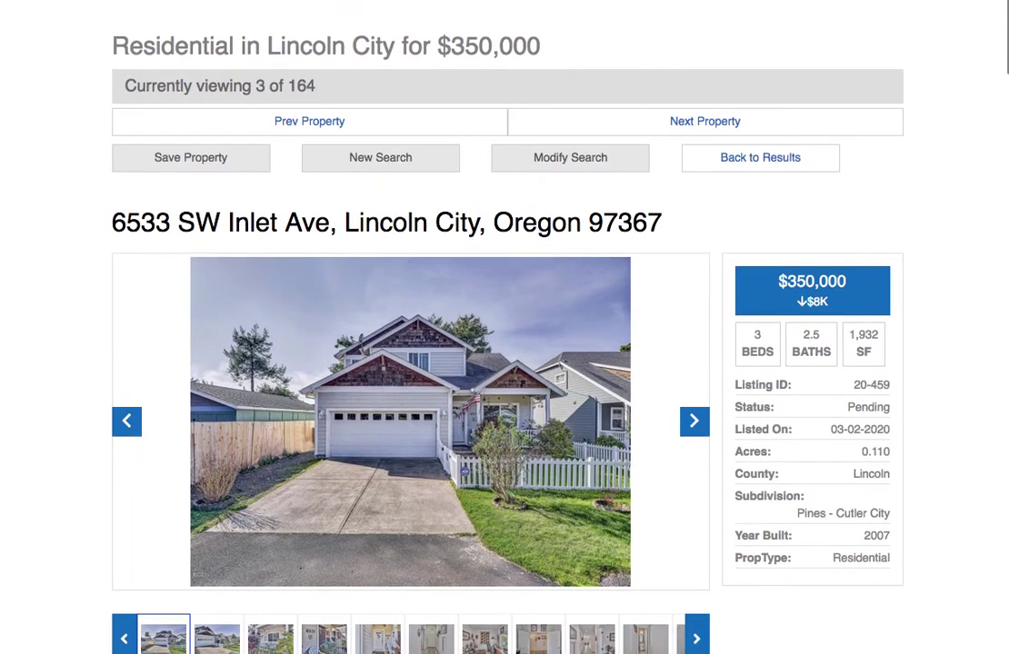
Scroll through the Seashore Homes Realty search results showing 164 listings under $350K.
scroll(815, 21, "down", 1)
scroll(815, 20, "up", 1)
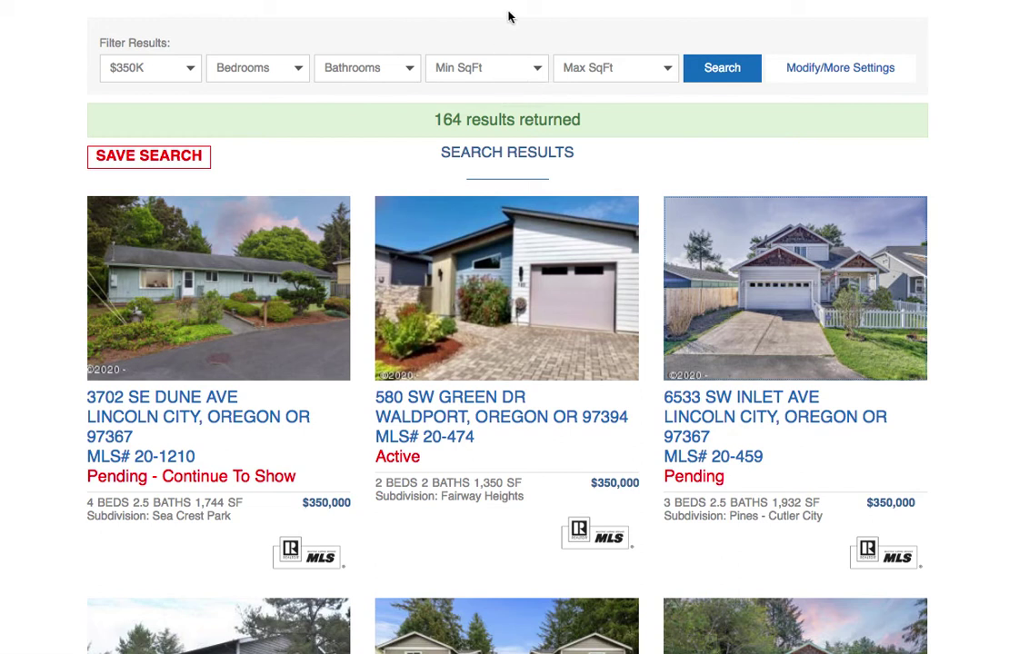
scroll(504, 364, "up", 5)
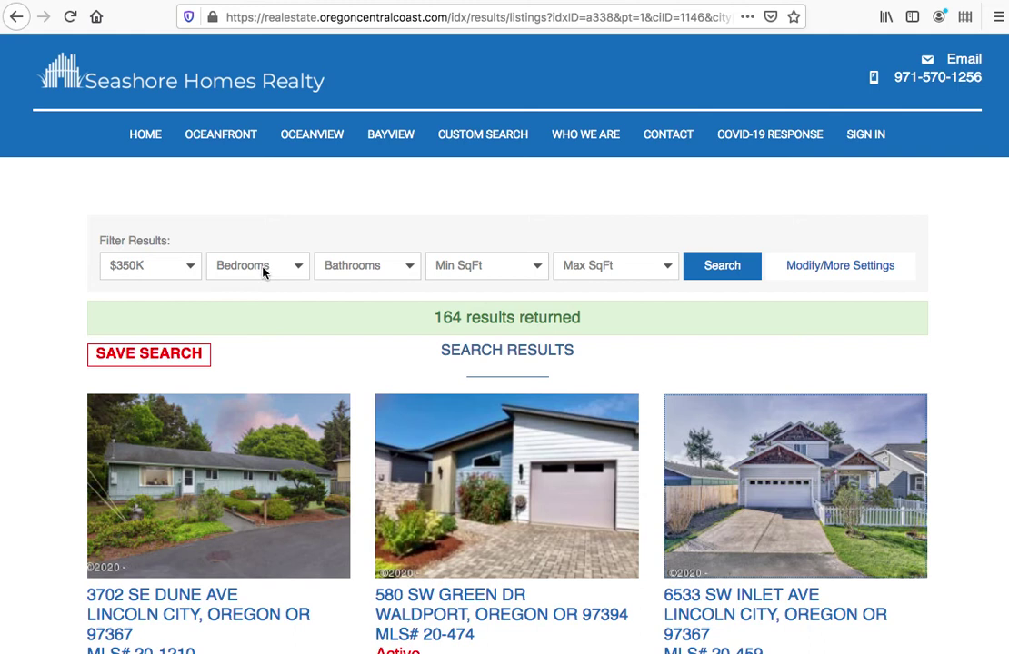
scroll(263, 272, "down", 2)
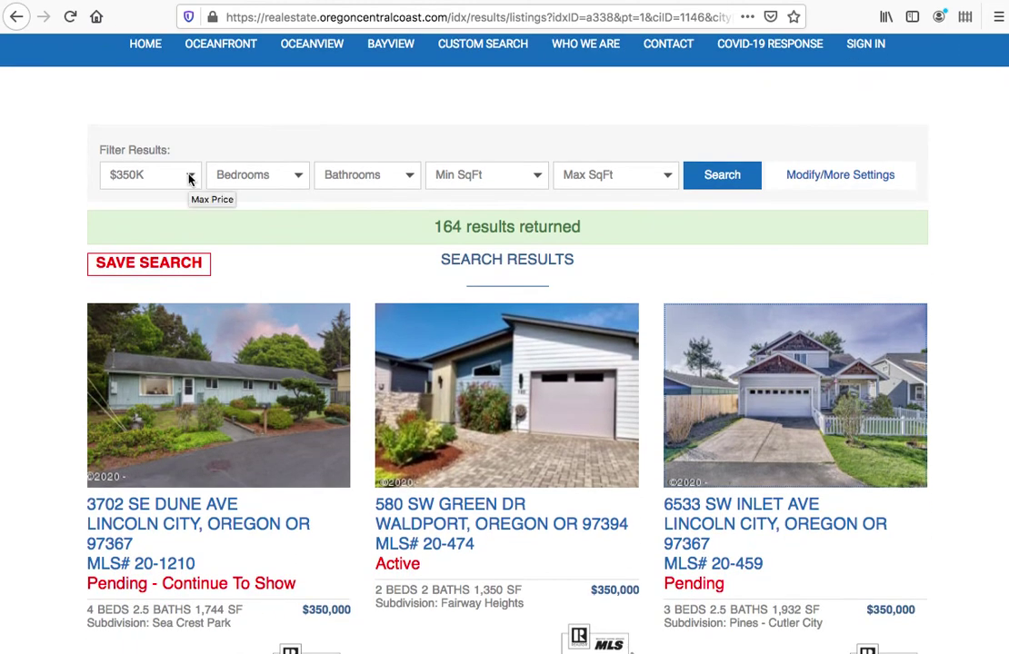
Add a 3+ bedrooms filter to the $350K search and rerun it, returning 95 listings.
left_click(278, 182)
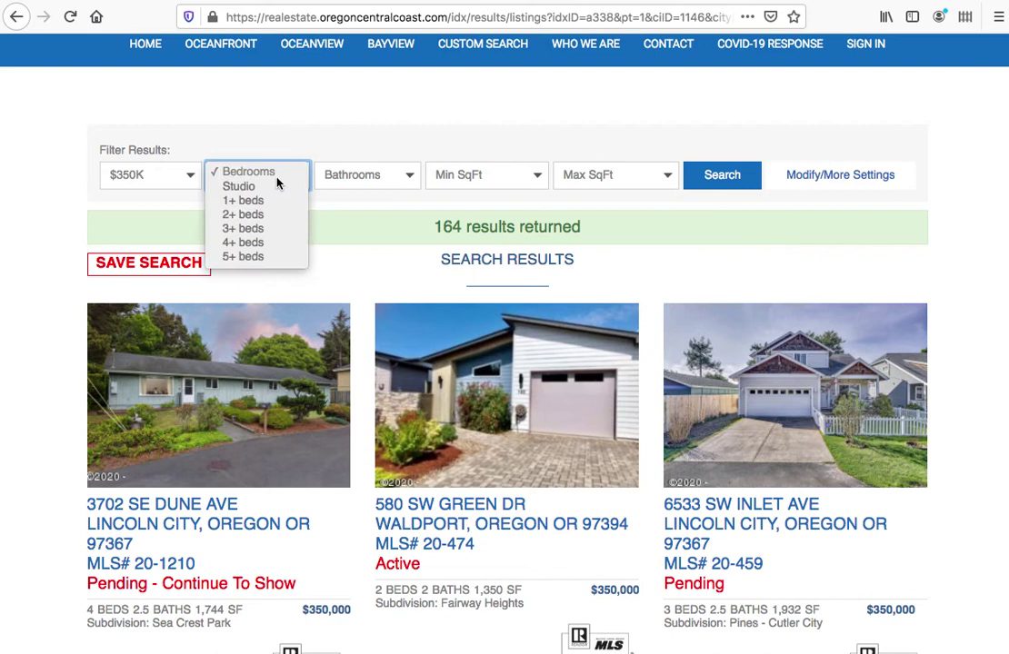
left_click(269, 229)
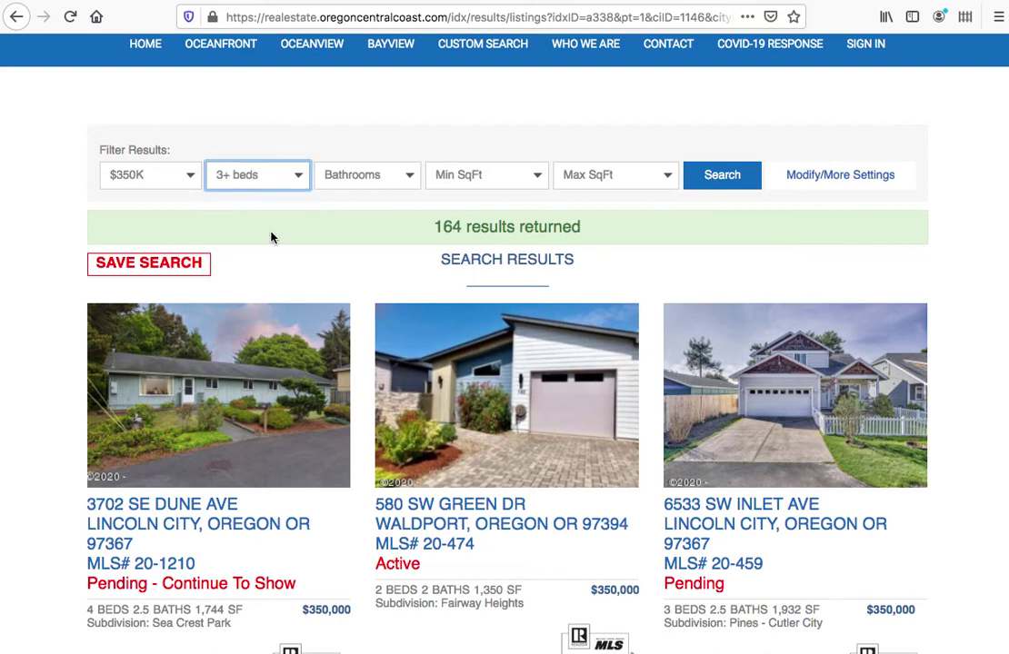
left_click(723, 178)
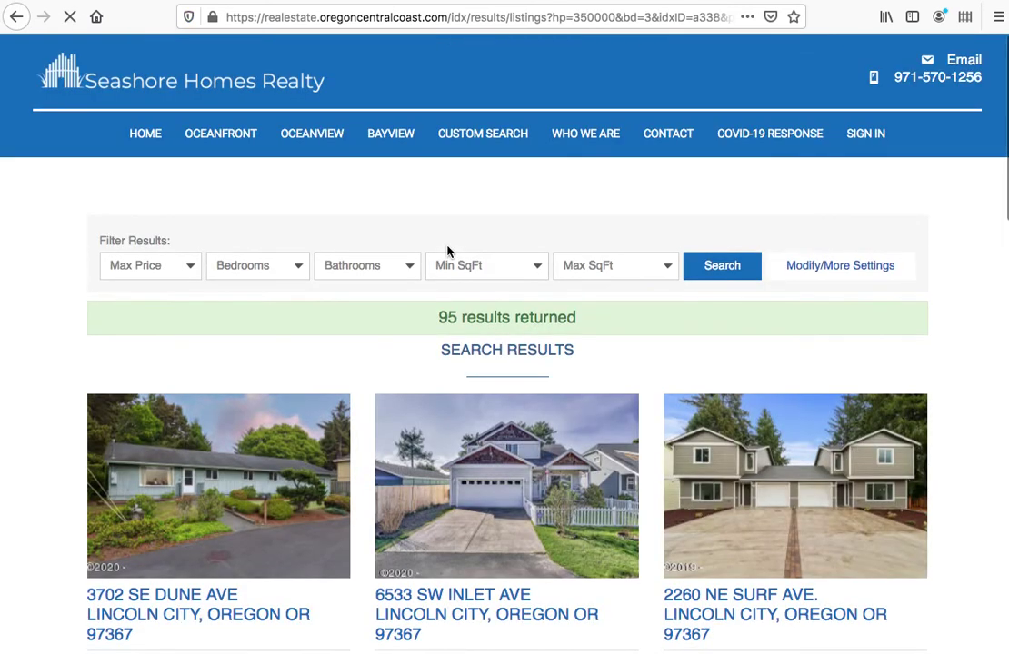
scroll(641, 313, "down", 1)
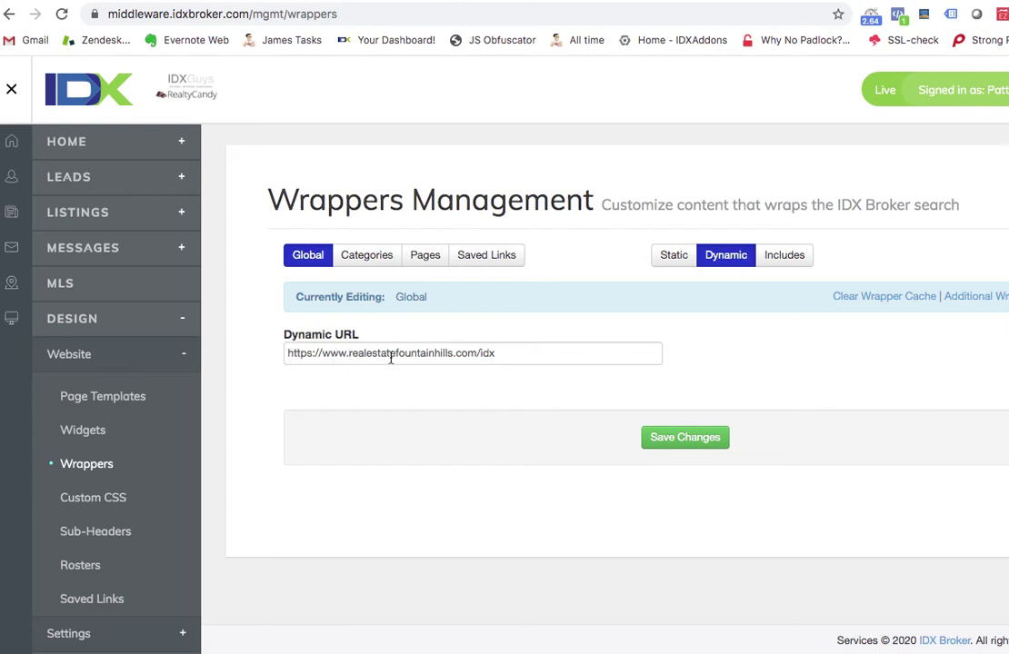
Under Categories, switch the Results category wrapper to a dynamic URL.
left_click(381, 262)
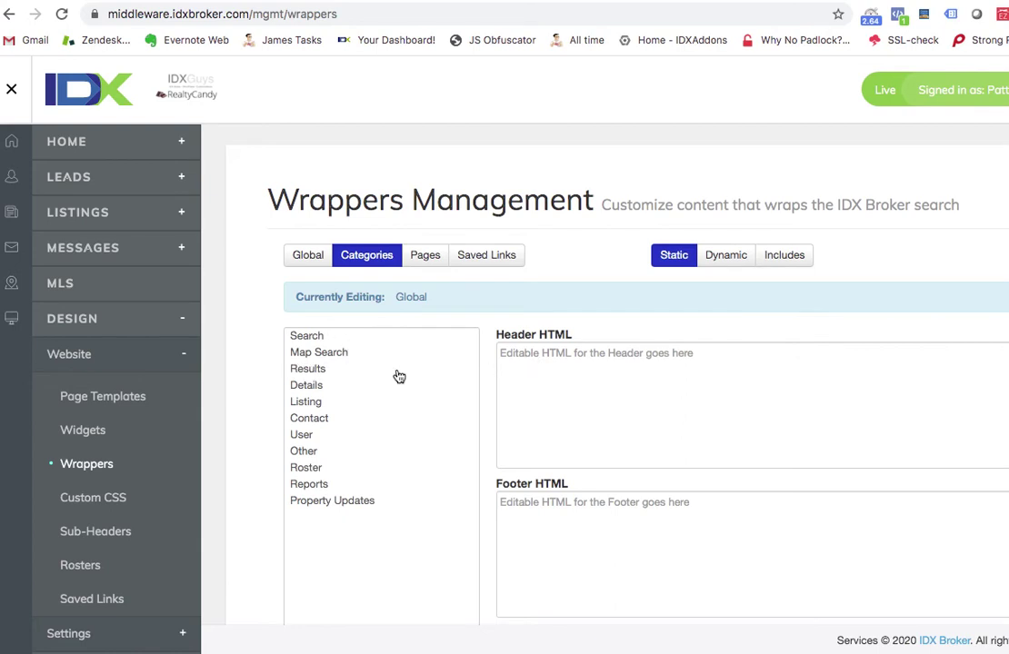
left_click(331, 370)
left_click(738, 259)
left_click(543, 354)
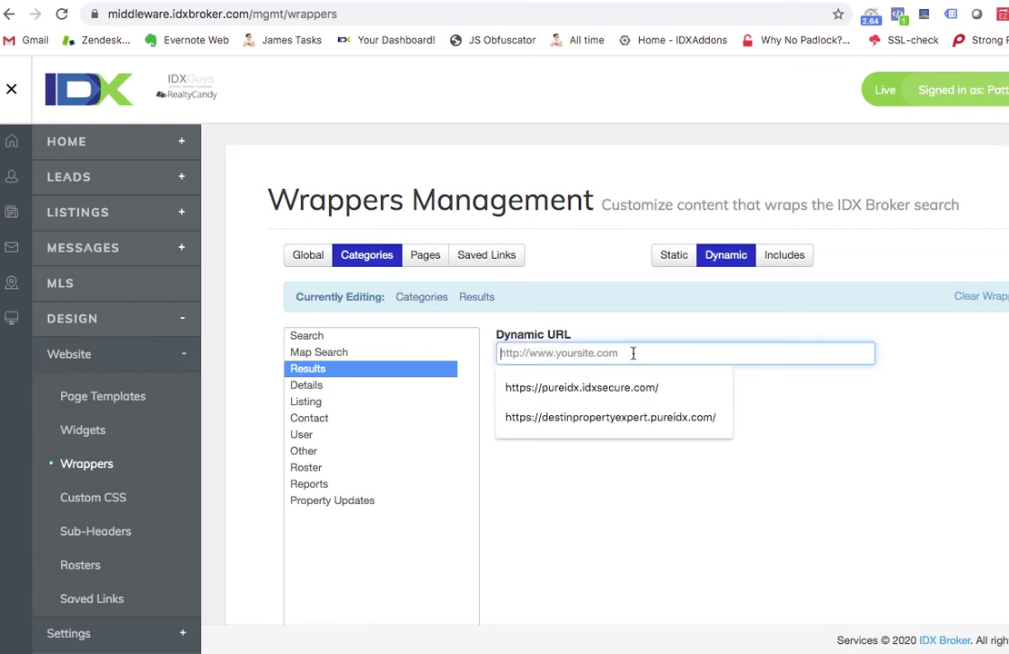
Select the Property Updates category and review its empty static Header and Footer HTML.
left_click(345, 512)
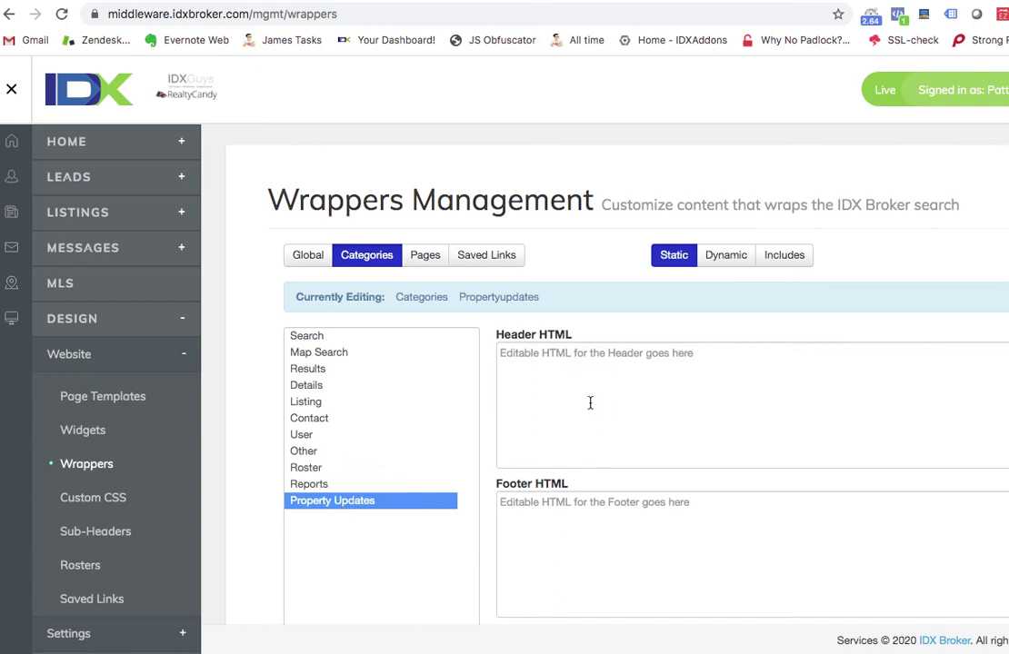
scroll(589, 402, "down", 3)
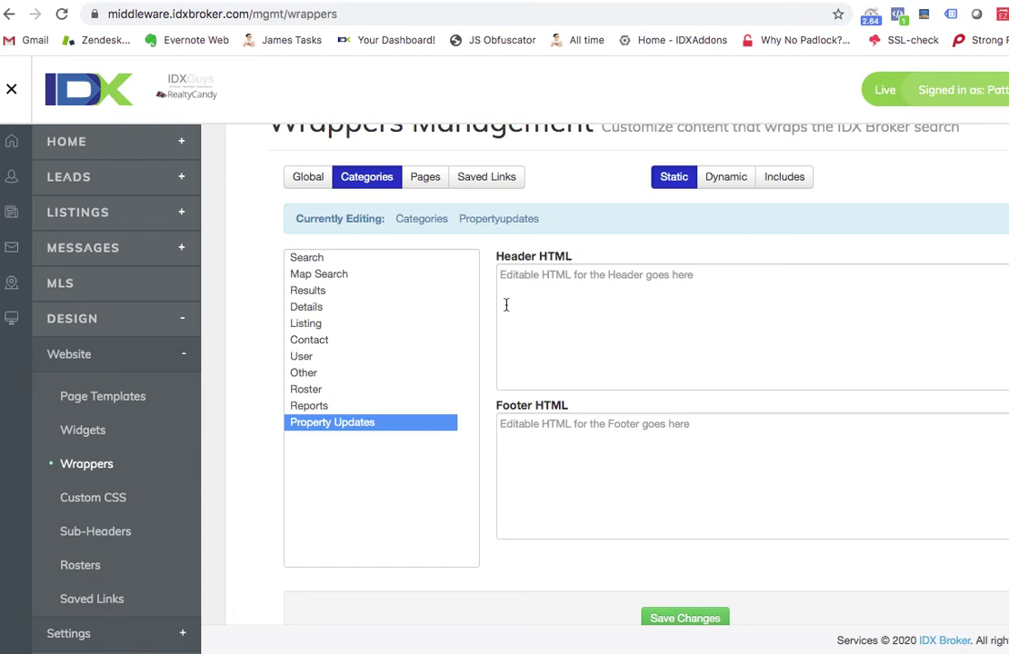
left_click_drag(381, 421, 564, 354)
scroll(620, 352, "down", 1)
scroll(619, 351, "up", 3)
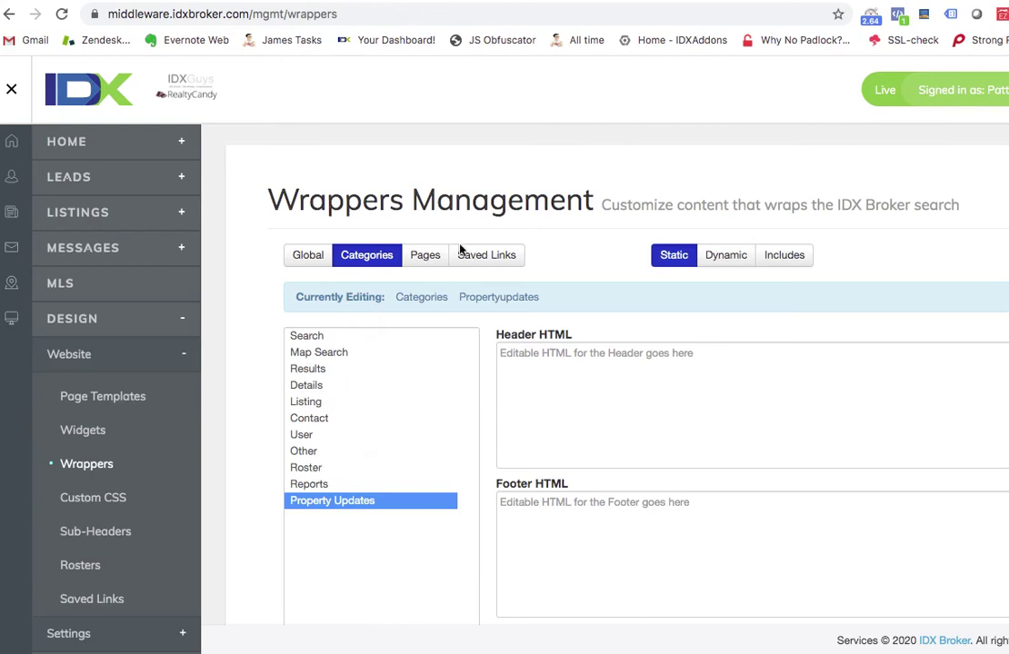
Browse the per-page wrapper list under Pages.
left_click(428, 261)
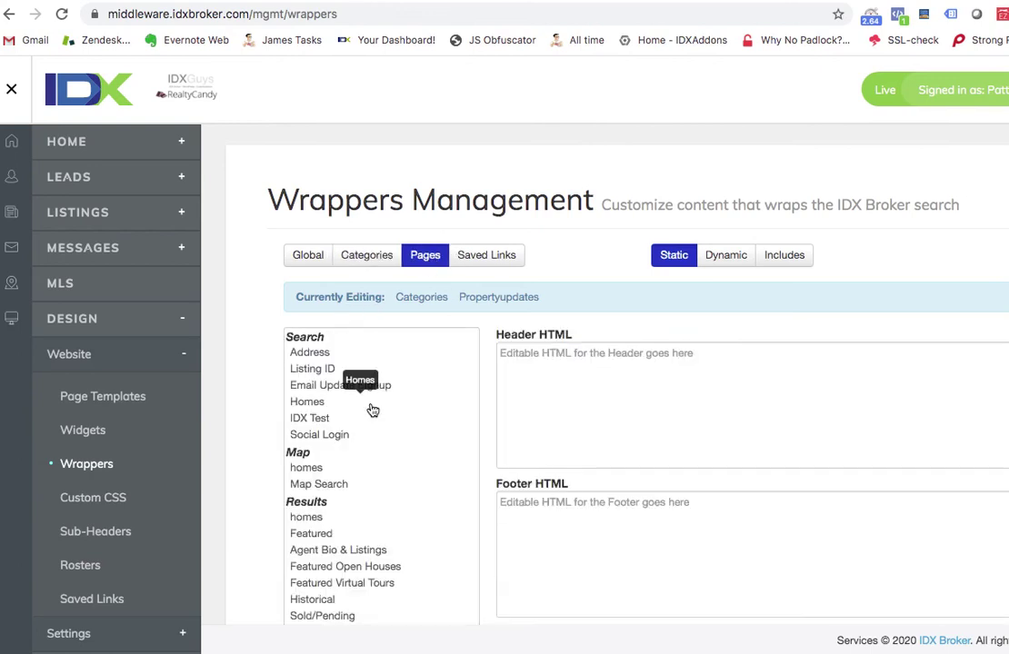
scroll(371, 410, "down", 5)
scroll(371, 410, "down", 3)
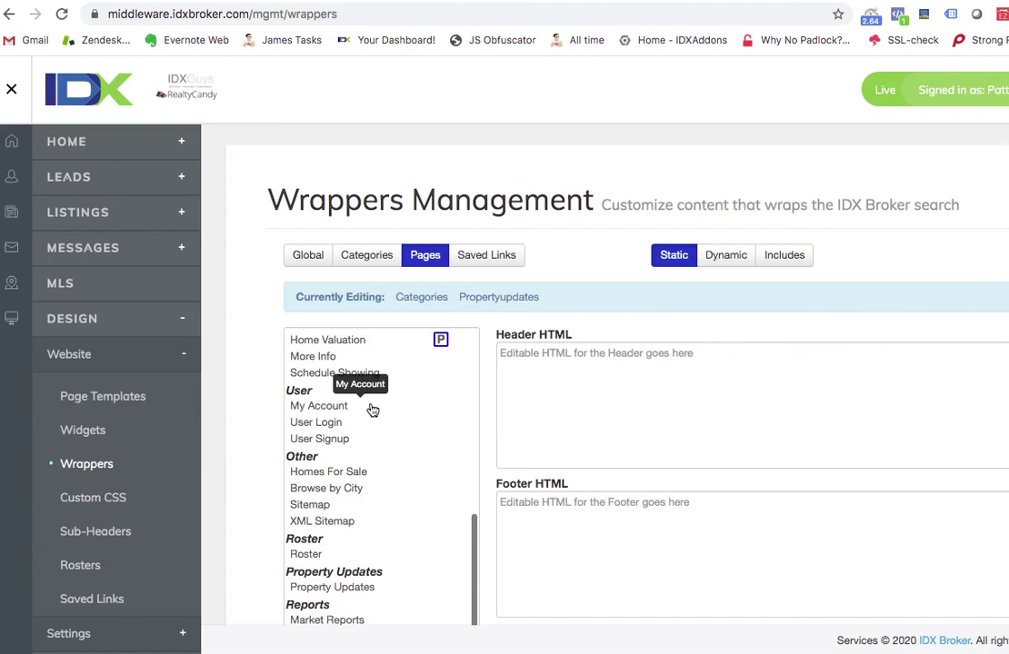
scroll(372, 411, "up", 2)
Show the Saved Links wrapper list, including Fountain_Hills_AZ_Golf_Homes and Eagle_Mountain_Homes.
left_click(481, 259)
scroll(368, 413, "up", 5)
scroll(357, 455, "up", 1)
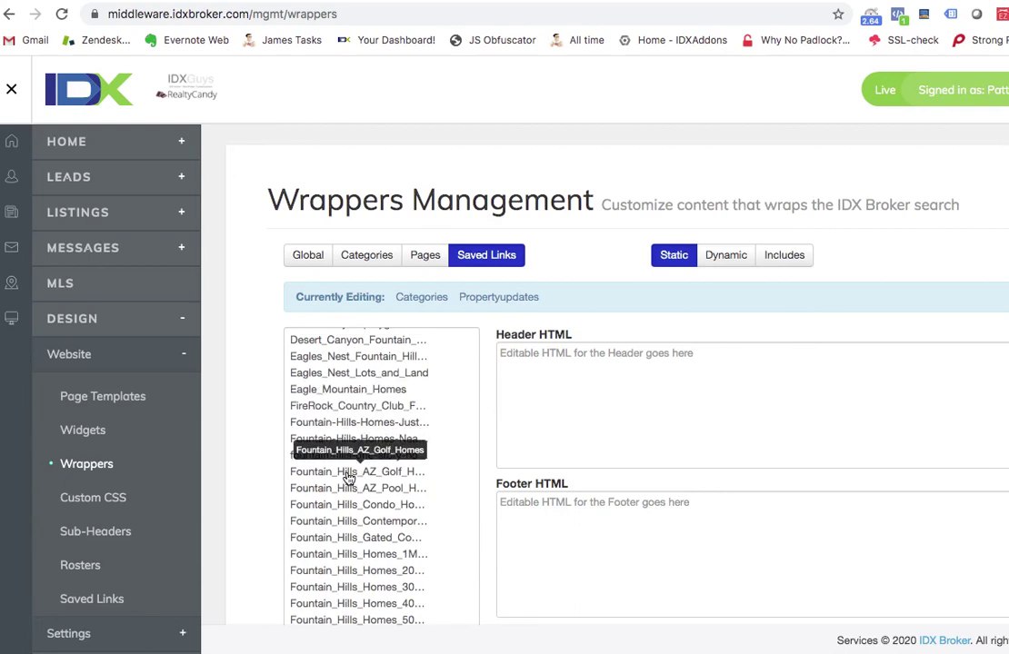